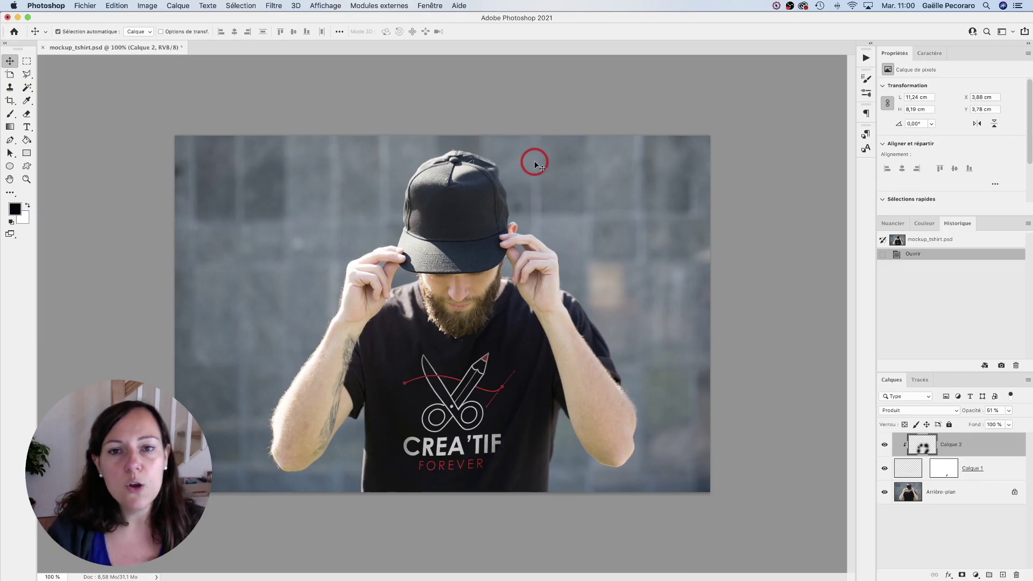
Zoom into the photo up to 12800% until individual pixels of the hand show.
{"action": "left_click_drag", "start_coordinate": [401, 226], "coordinate": [422, 243]}
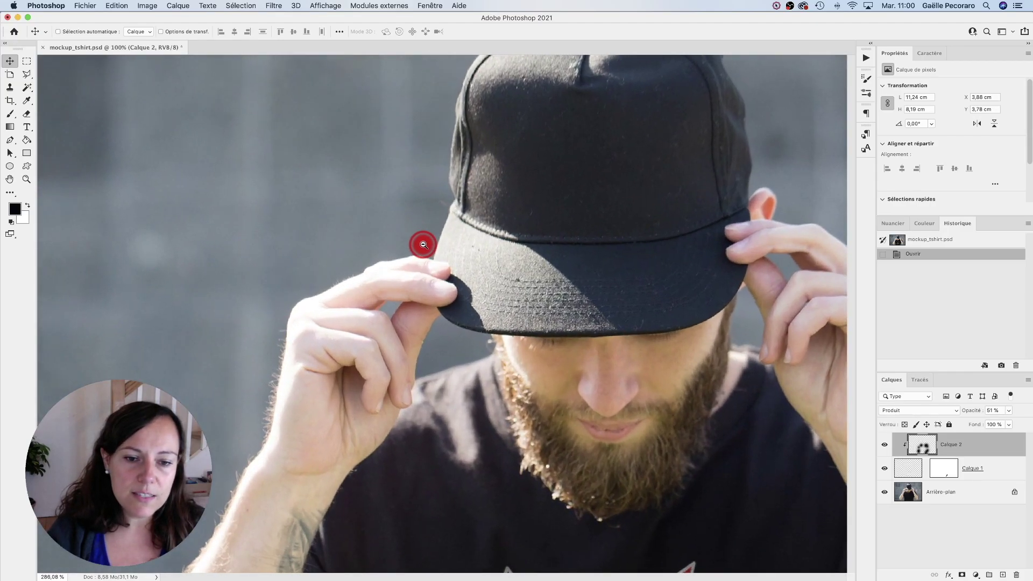
{"action": "left_click_drag", "start_coordinate": [348, 231], "coordinate": [370, 249]}
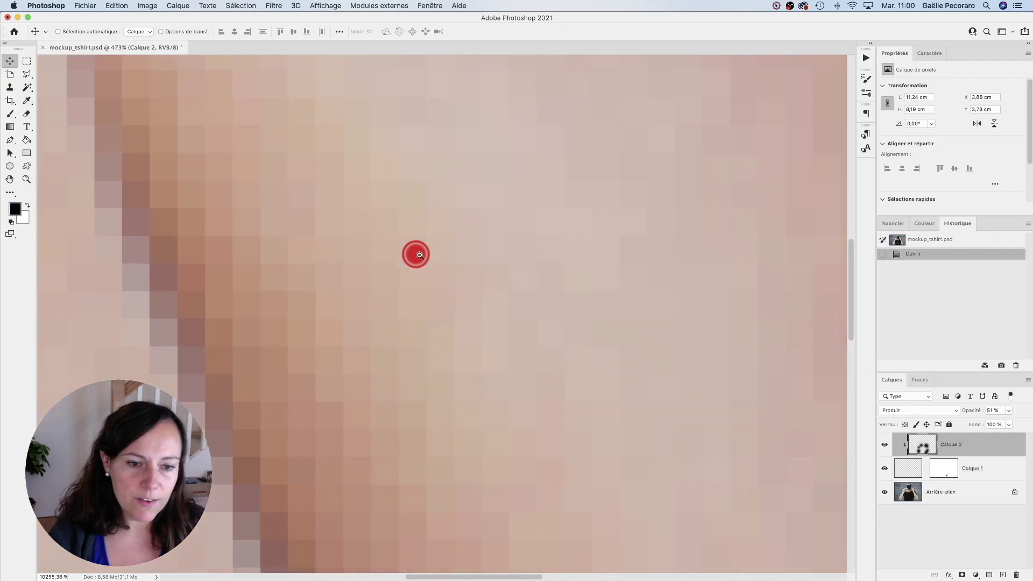
{"action": "left_click_drag", "start_coordinate": [370, 249], "coordinate": [415, 254]}
{"action": "mouse_move", "coordinate": [411, 314]}
{"action": "left_mouse_down"}
{"action": "mouse_move", "coordinate": [364, 319]}
{"action": "mouse_move", "coordinate": [461, 235]}
{"action": "left_mouse_up"}
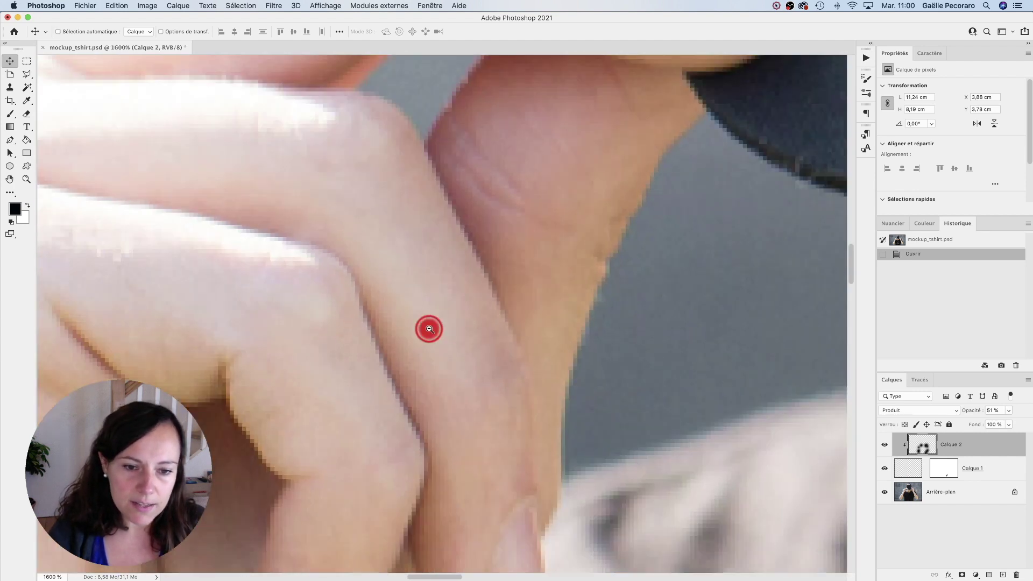
{"action": "mouse_move", "coordinate": [426, 328]}
{"action": "left_mouse_down"}
{"action": "mouse_move", "coordinate": [398, 311]}
{"action": "mouse_move", "coordinate": [358, 381]}
{"action": "left_mouse_up"}
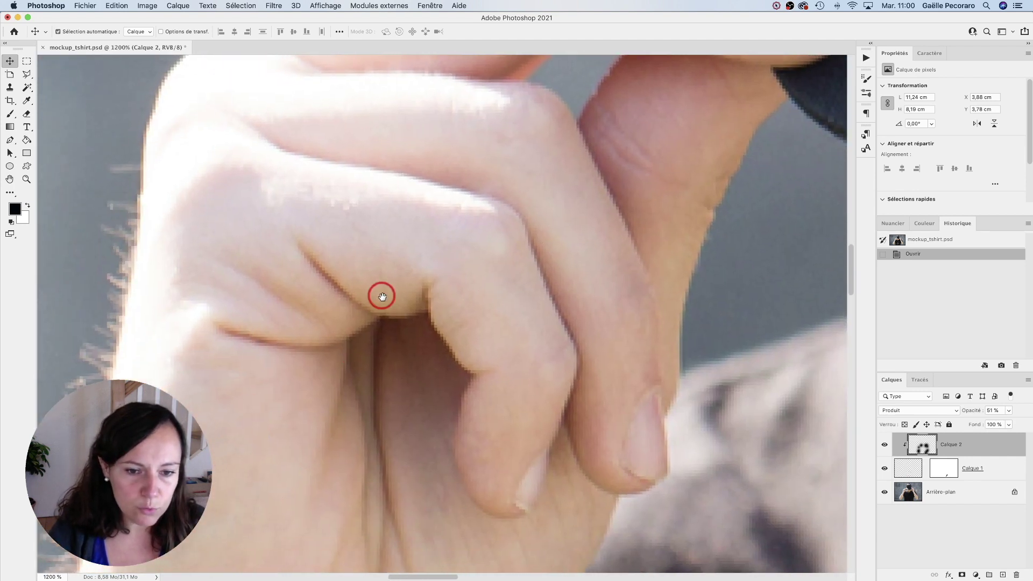
Pan across the hand close-up, zoom back out to 100%, and switch to Illustrator.
{"action": "left_click_drag", "start_coordinate": [383, 293], "coordinate": [382, 145]}
{"action": "left_click_drag", "start_coordinate": [381, 326], "coordinate": [381, 312]}
{"action": "left_click_drag", "start_coordinate": [491, 349], "coordinate": [490, 351]}
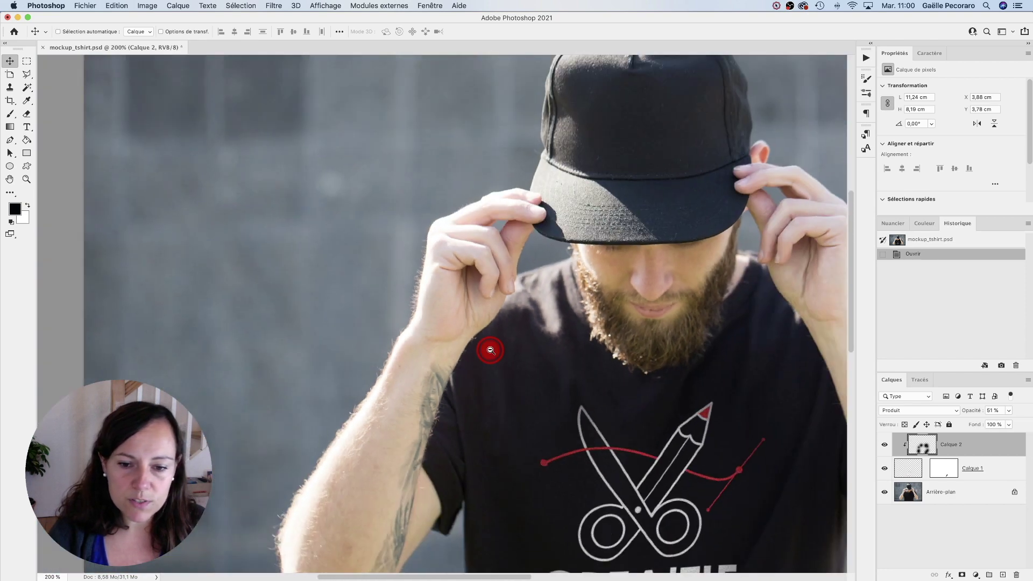
{"action": "left_click", "coordinate": [491, 350], "text": "alt"}
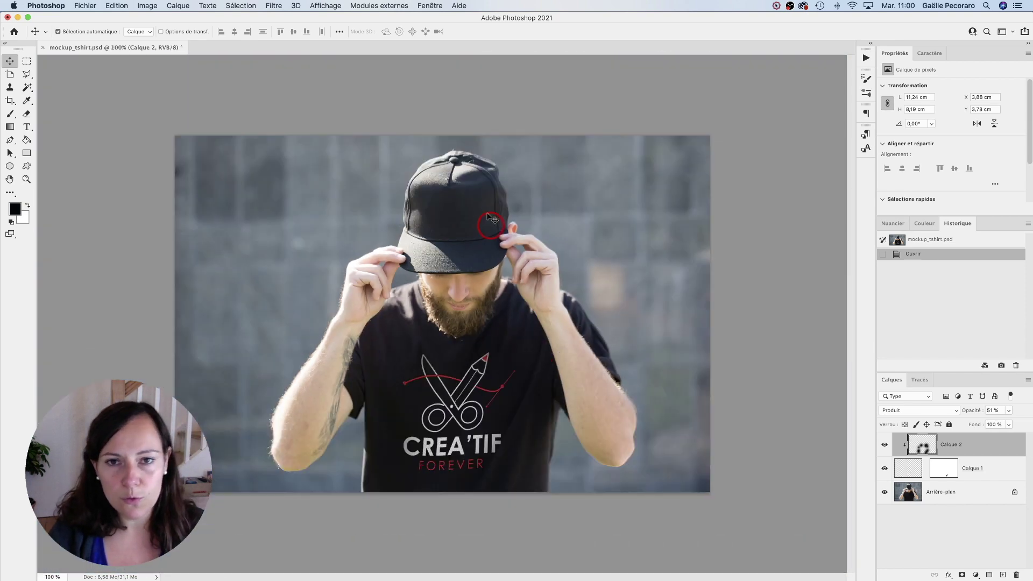
{"action": "key", "text": "super+Tab"}
{"action": "key", "text": "super+Tab"}
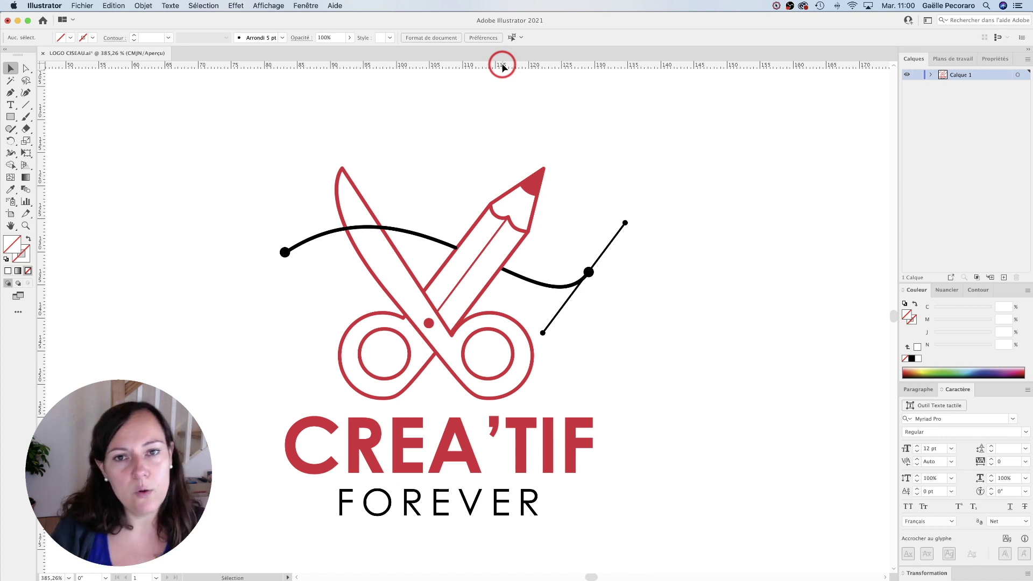
{"action": "scroll", "coordinate": [463, 216], "scroll_direction": "down", "scroll_amount": 2}
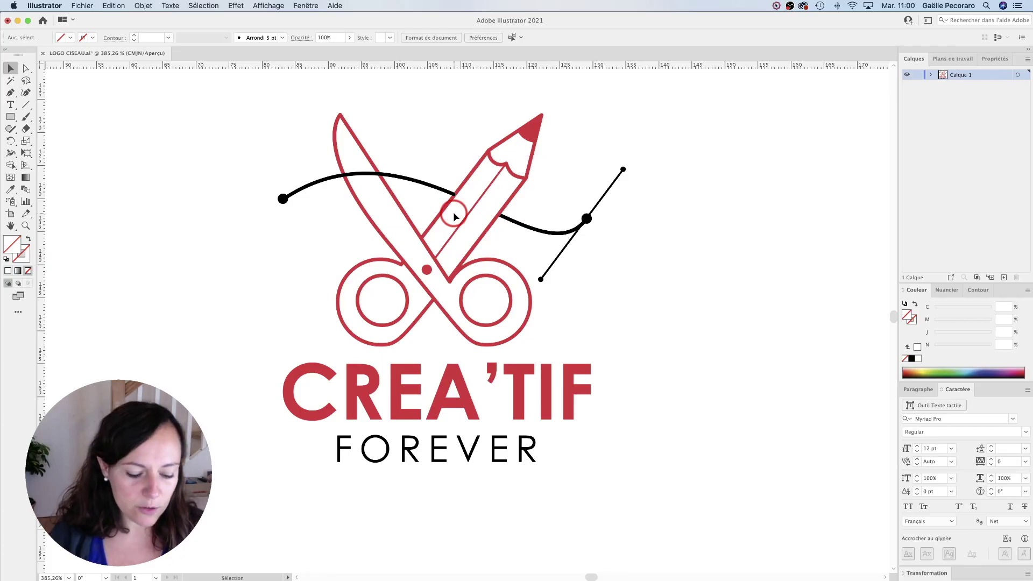
{"action": "key", "text": "ctrl+y"}
{"action": "scroll", "coordinate": [387, 270], "scroll_direction": "up", "scroll_amount": 2}
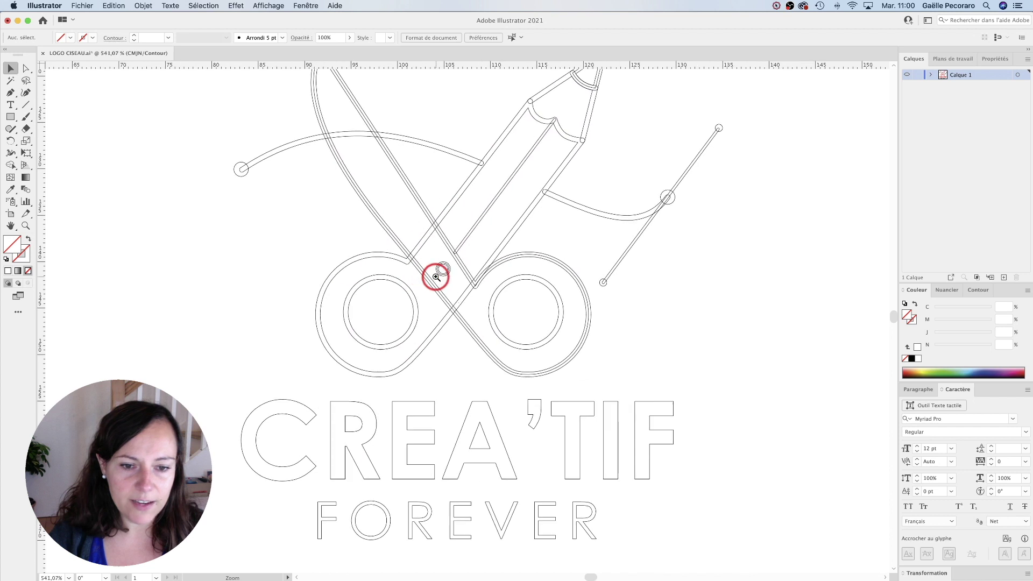
{"action": "left_click_drag", "start_coordinate": [572, 171], "coordinate": [571, 206]}
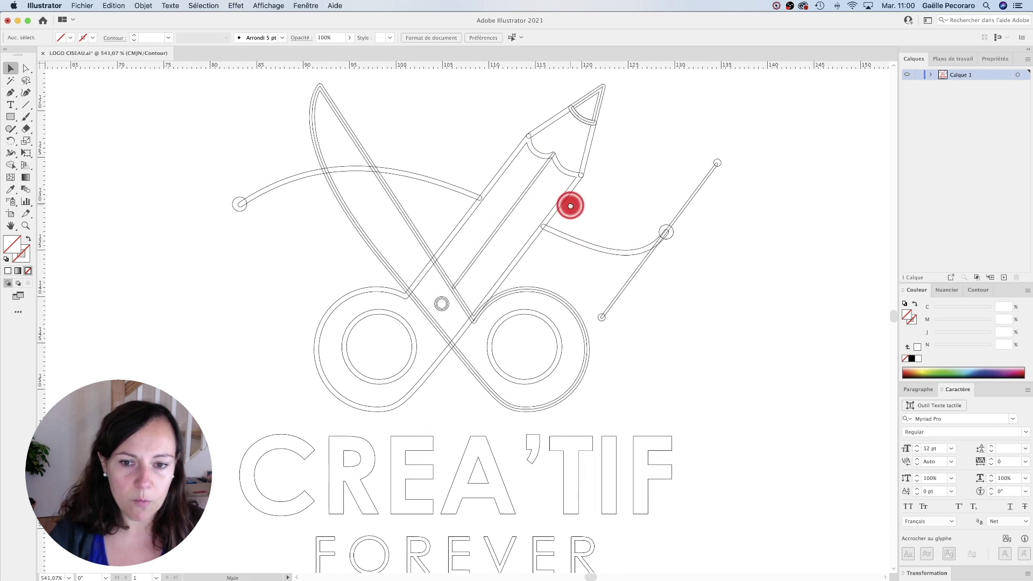
{"action": "key", "text": "ctrl+a"}
{"action": "scroll", "coordinate": [386, 255], "scroll_direction": "up", "scroll_amount": 2}
{"action": "scroll", "coordinate": [398, 272], "scroll_direction": "up", "scroll_amount": 2}
{"action": "scroll", "coordinate": [533, 311], "scroll_direction": "up", "scroll_amount": 3}
{"action": "scroll", "coordinate": [515, 330], "scroll_direction": "up", "scroll_amount": 3}
{"action": "scroll", "coordinate": [514, 329], "scroll_direction": "up", "scroll_amount": 2}
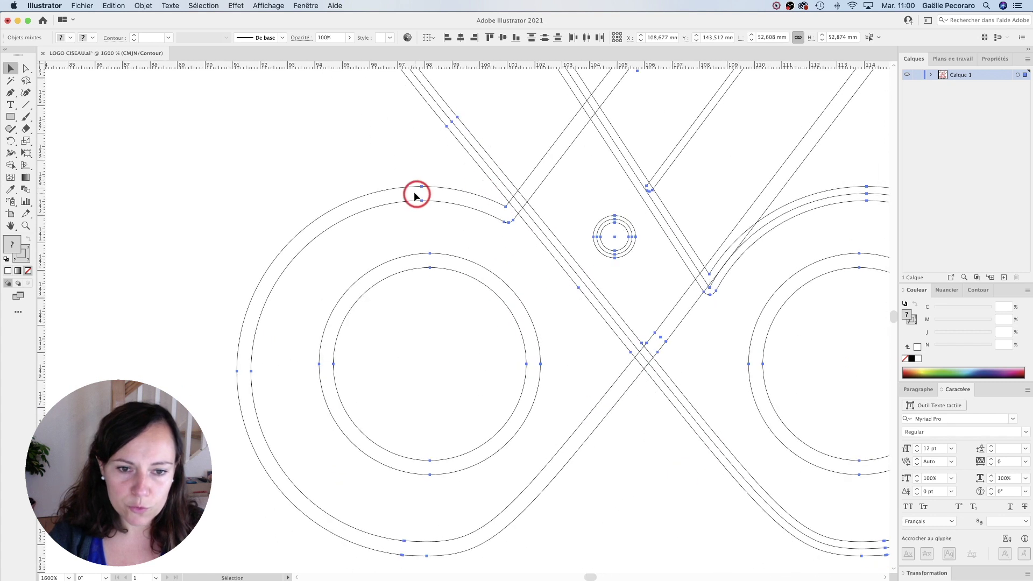
{"action": "key", "text": "ctrl+minus"}
{"action": "left_click", "coordinate": [26, 68]}
{"action": "left_click", "coordinate": [331, 287]}
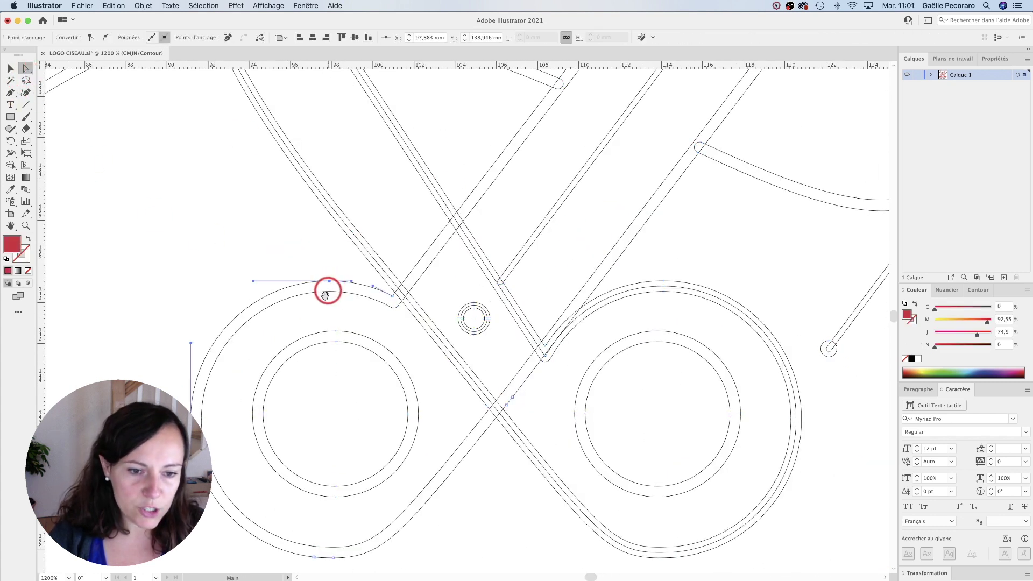
{"action": "left_click_drag", "start_coordinate": [313, 325], "coordinate": [331, 252]}
{"action": "scroll", "coordinate": [351, 256], "scroll_direction": "up", "scroll_amount": 1}
{"action": "scroll", "coordinate": [194, 118], "scroll_direction": "up", "scroll_amount": 1}
{"action": "scroll", "coordinate": [499, 300], "scroll_direction": "down", "scroll_amount": 3}
{"action": "scroll", "coordinate": [500, 304], "scroll_direction": "down", "scroll_amount": 1}
{"action": "key", "text": "ctrl+minus"}
{"action": "key", "text": "ctrl+y"}
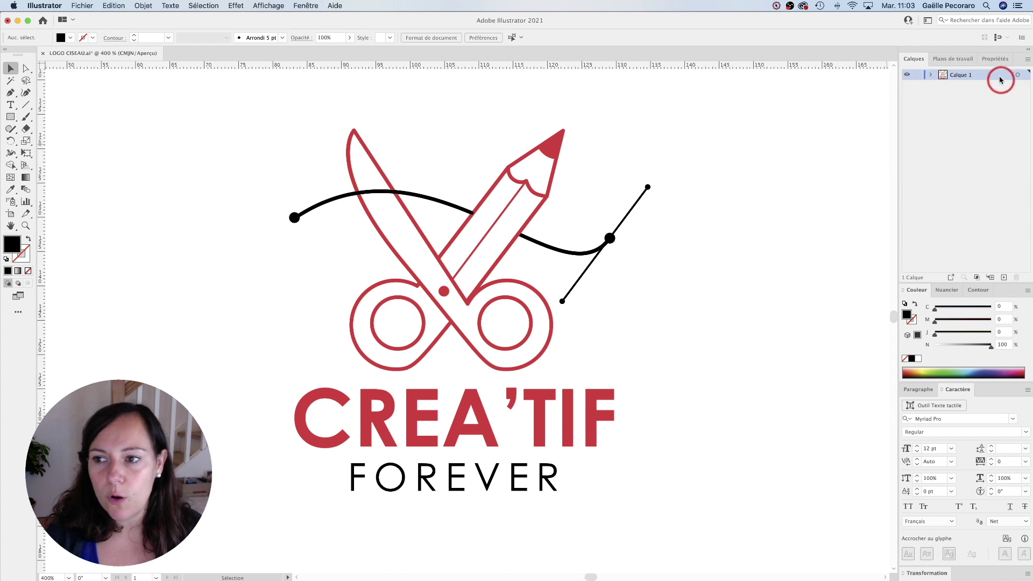
Add Calque 2, paint a black Paintbrush stroke across the logo, and return to Photoshop.
{"action": "key", "text": "super+a"}
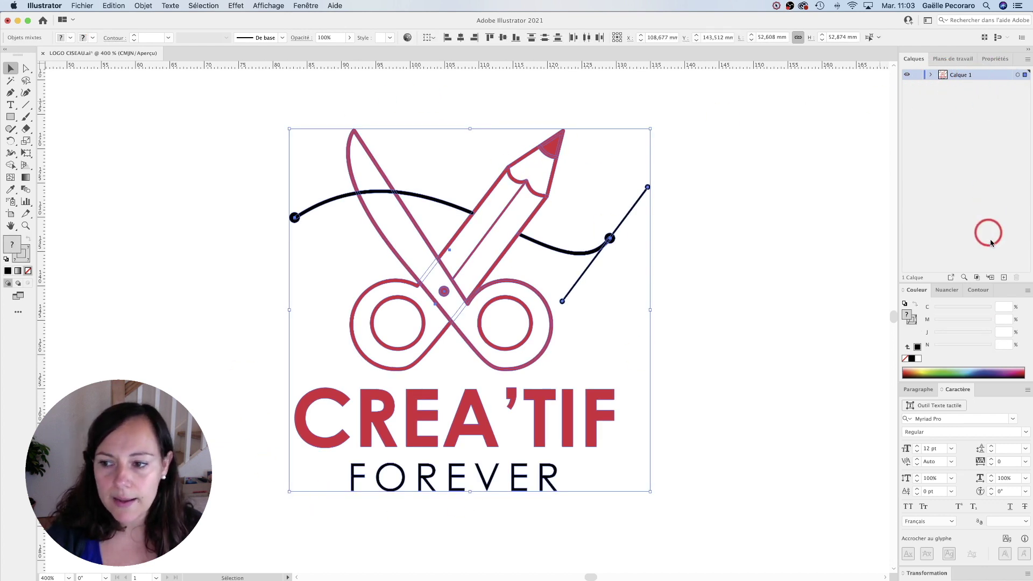
{"action": "left_click", "coordinate": [1003, 277]}
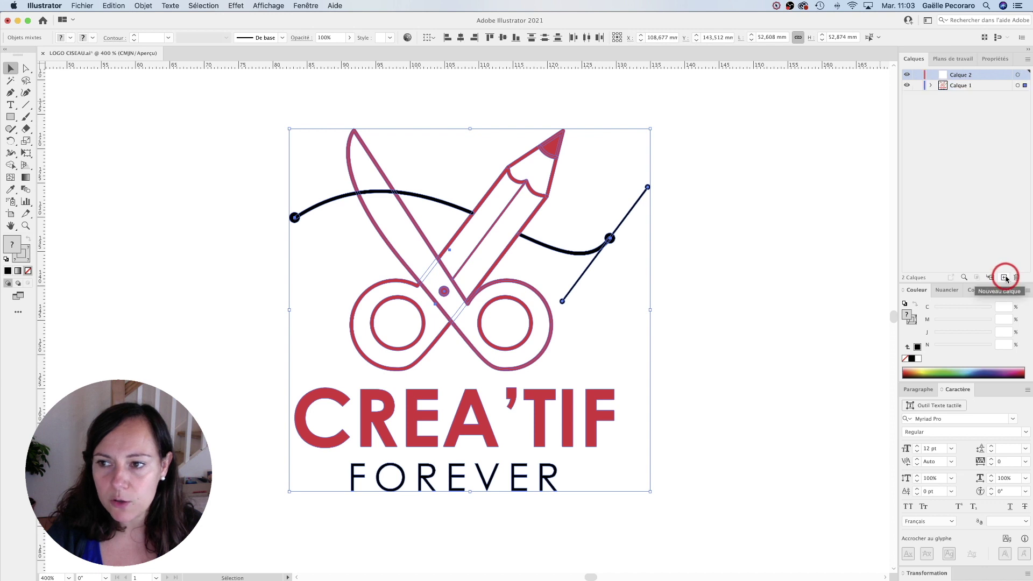
{"action": "left_click", "coordinate": [191, 214]}
{"action": "left_click", "coordinate": [25, 117]}
{"action": "mouse_move", "coordinate": [307, 189]}
{"action": "left_mouse_down"}
{"action": "mouse_move", "coordinate": [411, 306]}
{"action": "mouse_move", "coordinate": [571, 299]}
{"action": "left_mouse_up"}
{"action": "key", "text": "super+Tab"}
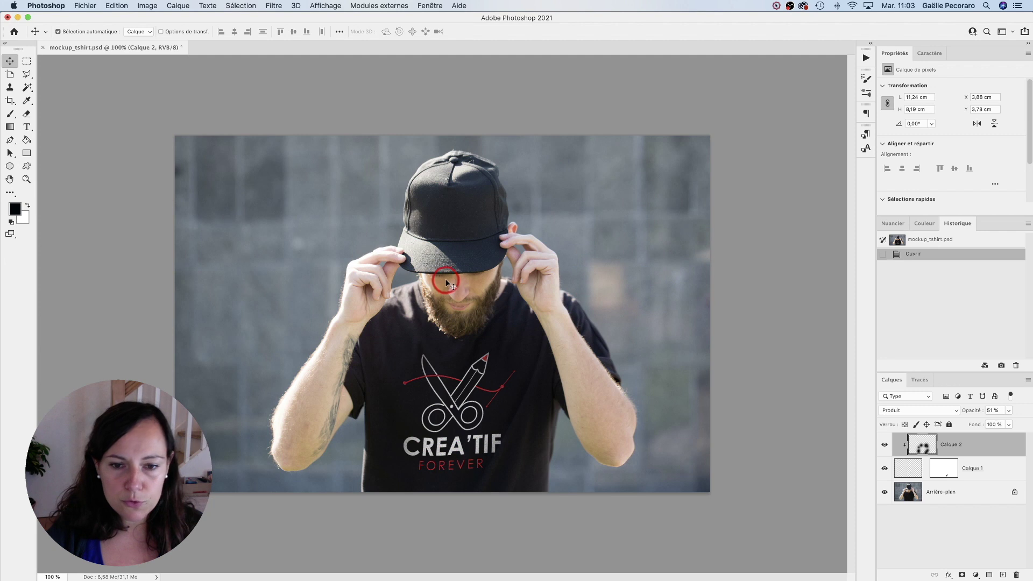
{"action": "left_click_drag", "start_coordinate": [902, 440], "coordinate": [920, 449]}
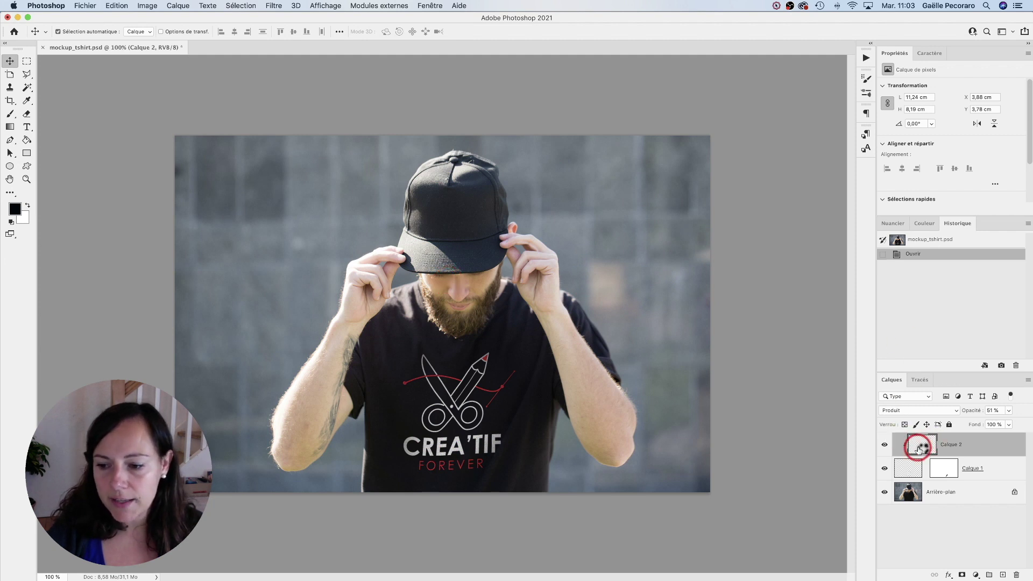
{"action": "left_click_drag", "start_coordinate": [903, 448], "coordinate": [884, 472]}
{"action": "left_click", "coordinate": [884, 469]}
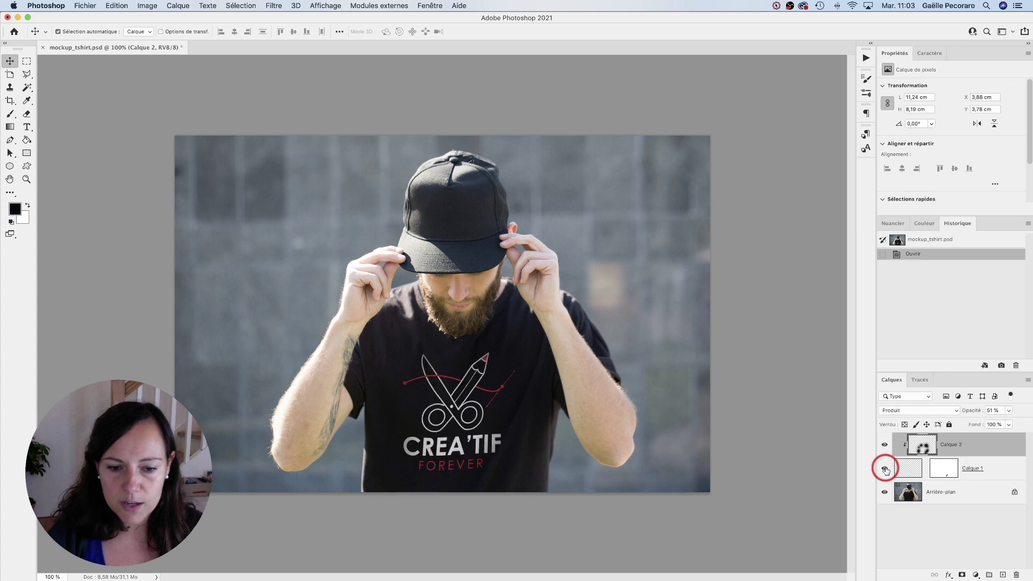
{"action": "left_click", "coordinate": [884, 492]}
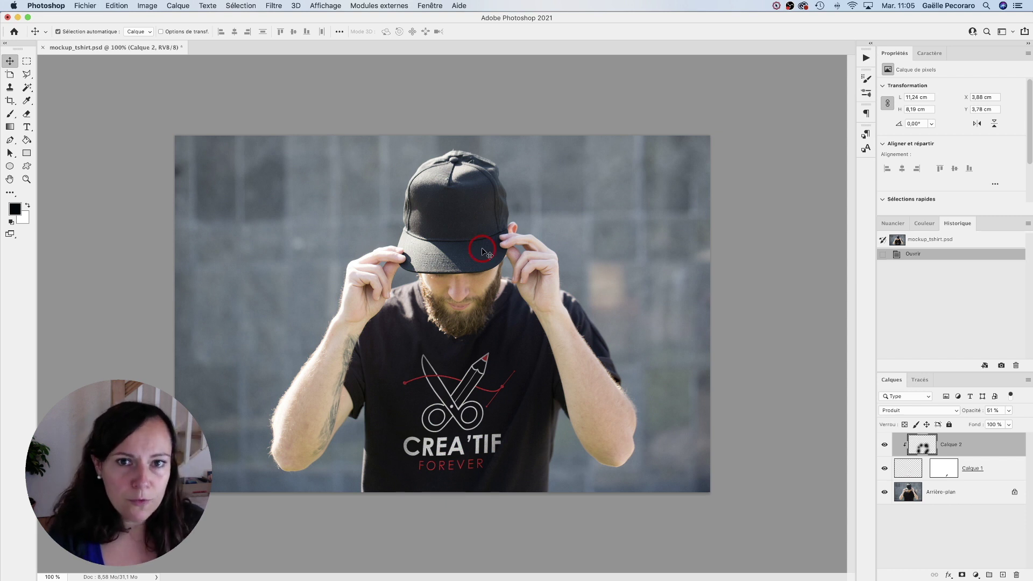
Paste the copied content as Calque 3 over the whole canvas and hide it.
{"action": "left_click", "coordinate": [939, 491]}
{"action": "left_click_drag", "start_coordinate": [413, 292], "coordinate": [457, 263]}
{"action": "left_click", "coordinate": [221, 112]}
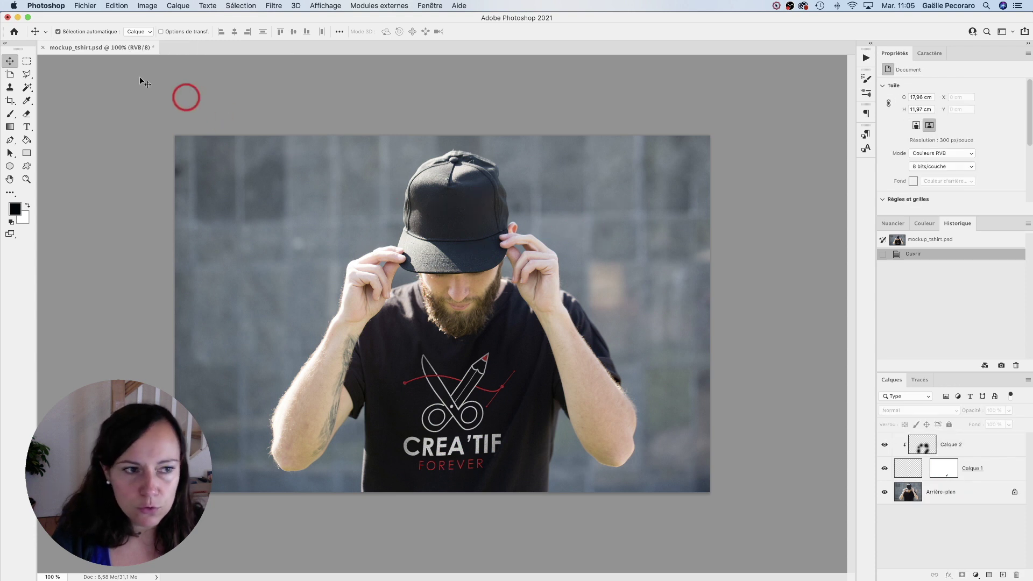
{"action": "key", "text": "ctrl+a"}
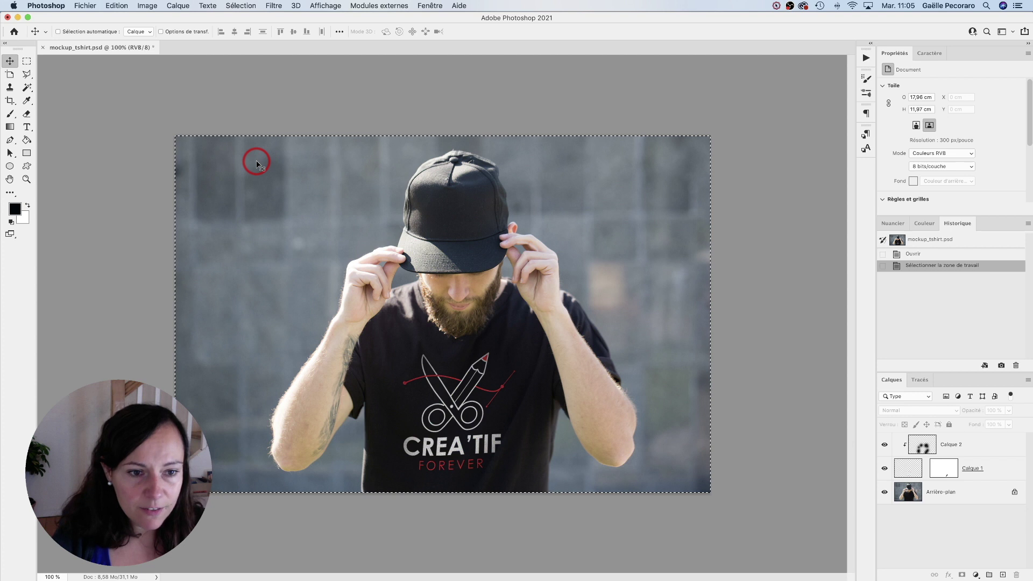
{"action": "key", "text": "ctrl+v"}
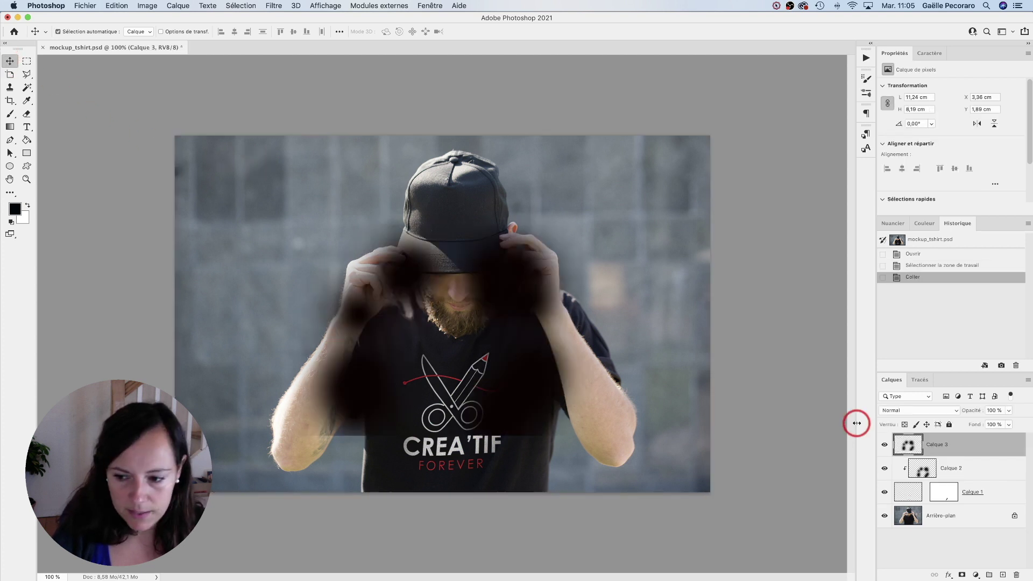
{"action": "left_click", "coordinate": [884, 445]}
Duplicate Arrière-plan, hide the original, and shift the copy right to X 11,23 cm.
{"action": "left_click_drag", "start_coordinate": [925, 514], "coordinate": [1002, 575]}
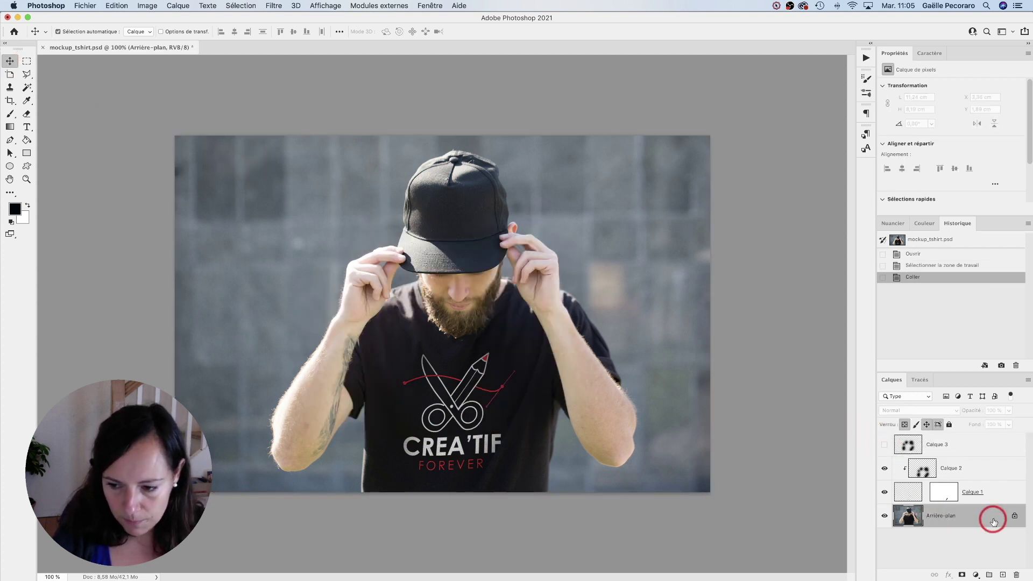
{"action": "left_click_drag", "start_coordinate": [351, 289], "coordinate": [559, 262]}
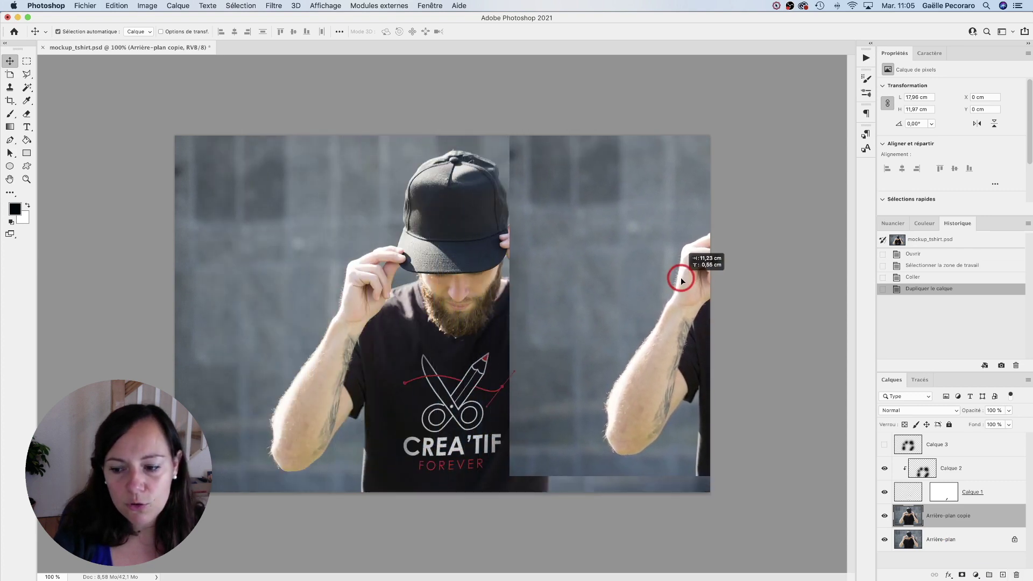
{"action": "left_click_drag", "start_coordinate": [559, 262], "coordinate": [688, 280]}
{"action": "left_click", "coordinate": [884, 541]}
{"action": "left_click_drag", "start_coordinate": [676, 221], "coordinate": [684, 265]}
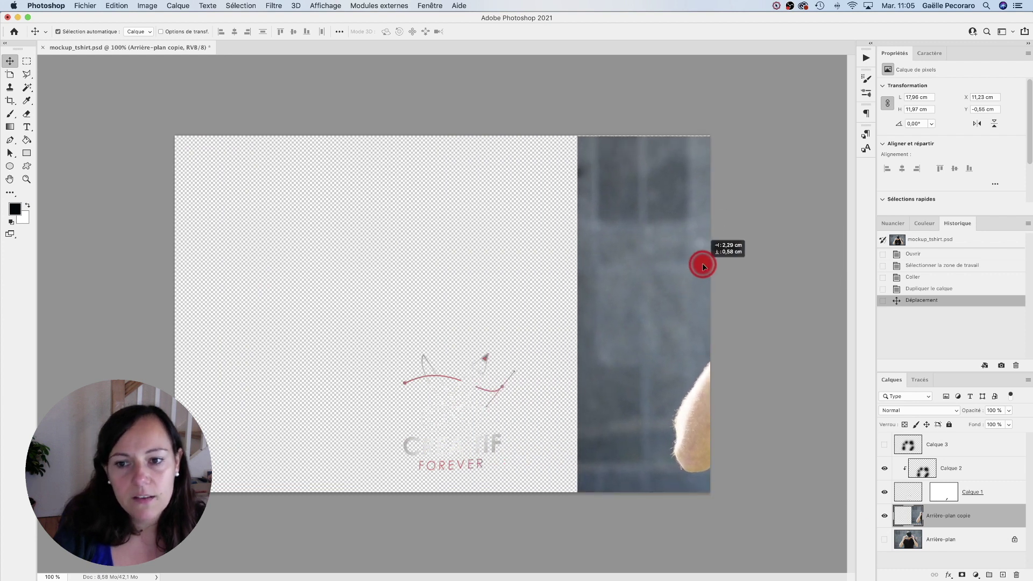
{"action": "left_click_drag", "start_coordinate": [683, 265], "coordinate": [703, 264]}
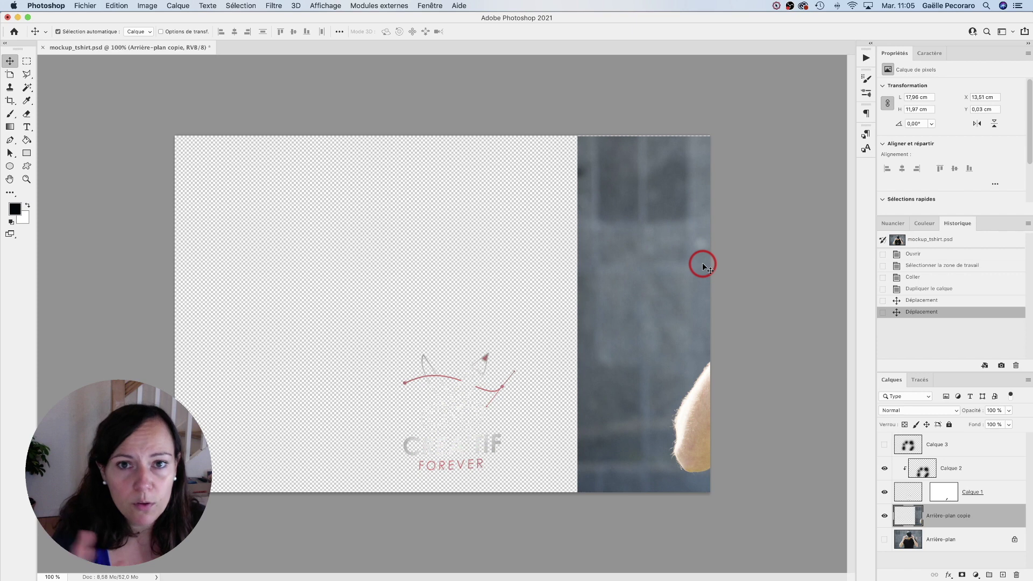
In Illustrator, zoom out and Alt-drag the first artboard to duplicate it with its logo.
{"action": "key", "text": "super+Tab"}
{"action": "scroll", "coordinate": [574, 226], "scroll_direction": "down", "scroll_amount": 2}
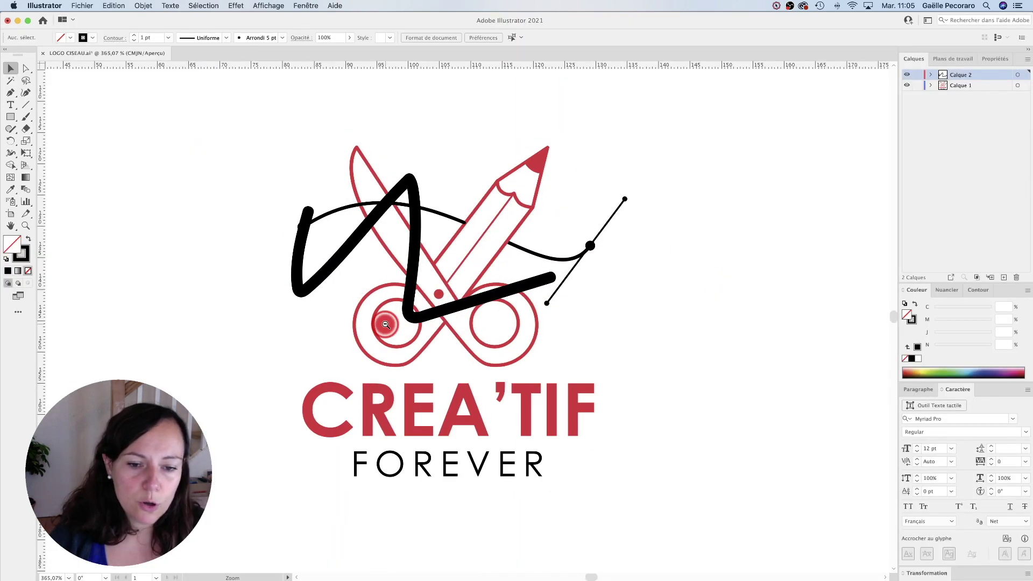
{"action": "scroll", "coordinate": [385, 323], "scroll_direction": "down", "scroll_amount": 2}
{"action": "scroll", "coordinate": [468, 325], "scroll_direction": "down", "scroll_amount": 1}
{"action": "left_click_drag", "start_coordinate": [327, 221], "coordinate": [150, 176]}
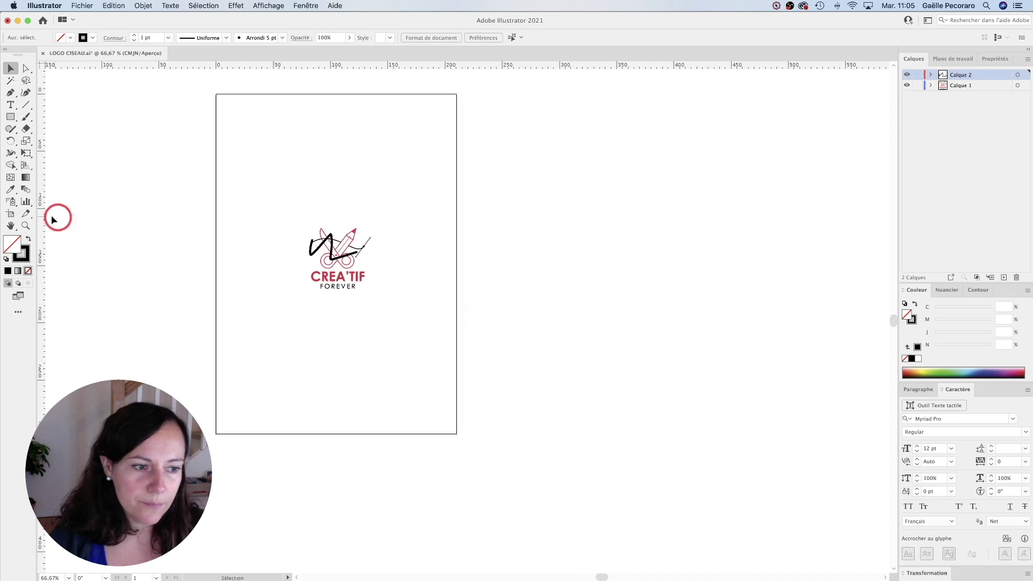
{"action": "left_click", "coordinate": [10, 214]}
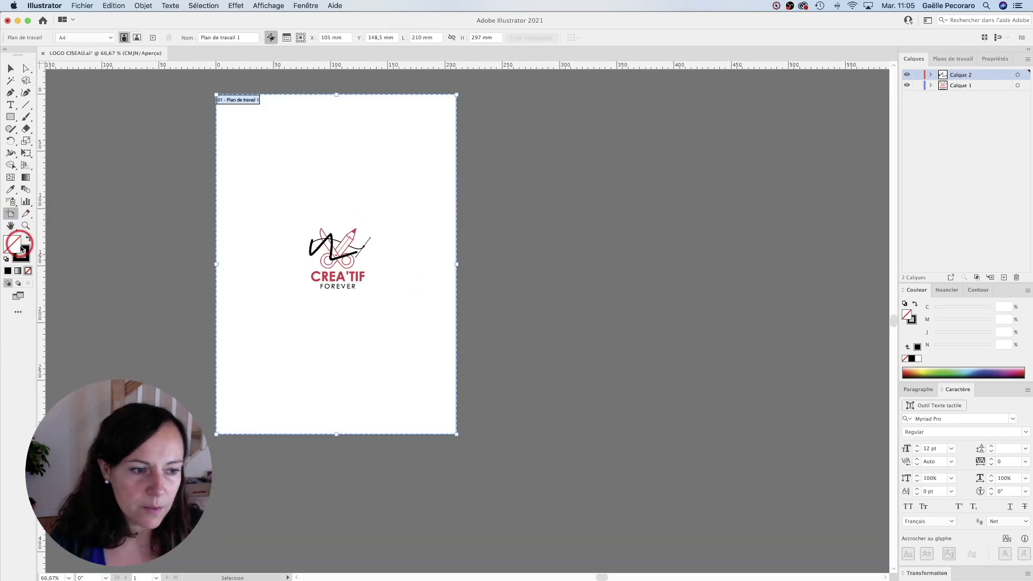
{"action": "left_click", "coordinate": [286, 217]}
{"action": "left_click_drag", "start_coordinate": [287, 216], "coordinate": [549, 217]}
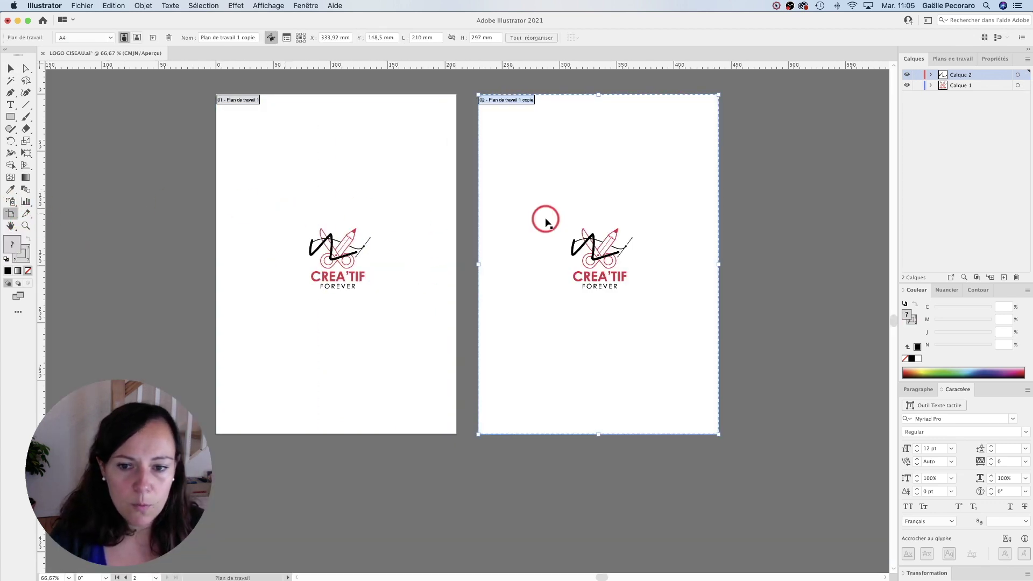
Add two more blank artboards in the Artboards panel, making five in total.
{"action": "left_click", "coordinate": [947, 59]}
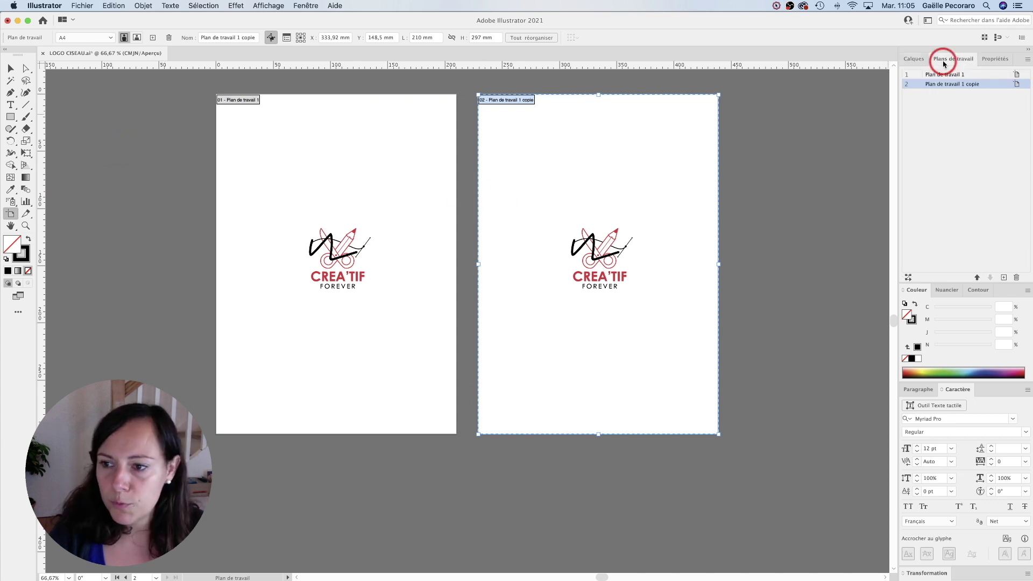
{"action": "left_click", "coordinate": [1002, 277]}
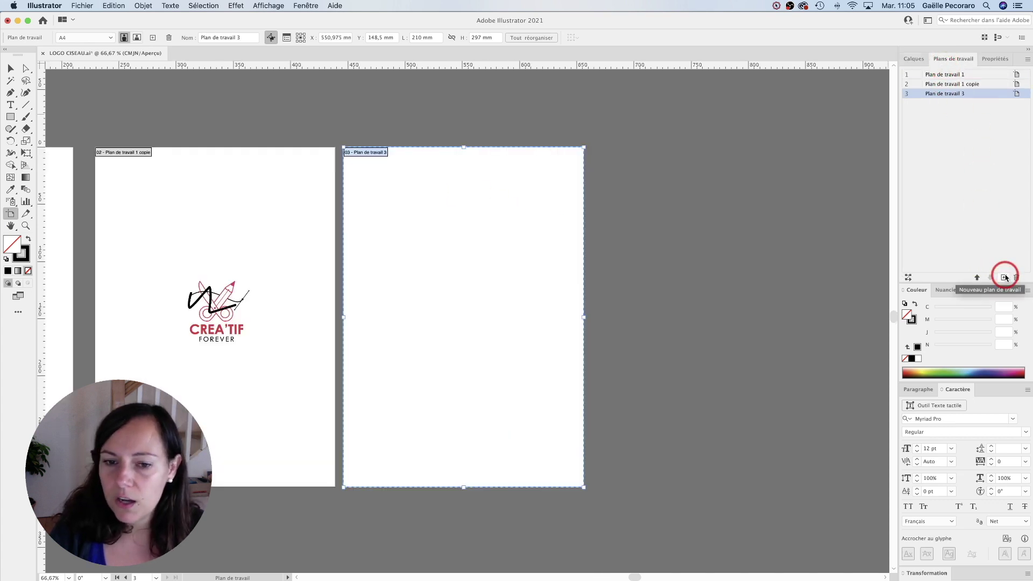
{"action": "left_click", "coordinate": [1002, 276]}
{"action": "left_click", "coordinate": [386, 303], "text": "alt"}
{"action": "left_click", "coordinate": [11, 69]}
Place a copy of the logo to the left of the first artboard.
{"action": "scroll", "coordinate": [242, 346], "scroll_direction": "up", "scroll_amount": 5}
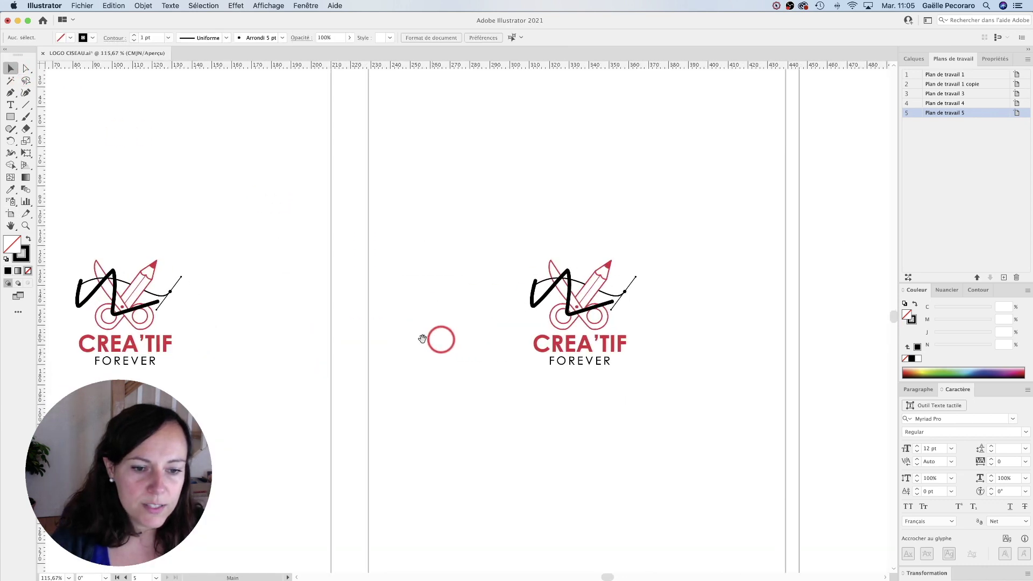
{"action": "left_click_drag", "start_coordinate": [237, 197], "coordinate": [410, 387]}
{"action": "key", "text": "ctrl+minus"}
{"action": "left_click_drag", "start_coordinate": [429, 329], "coordinate": [397, 303]}
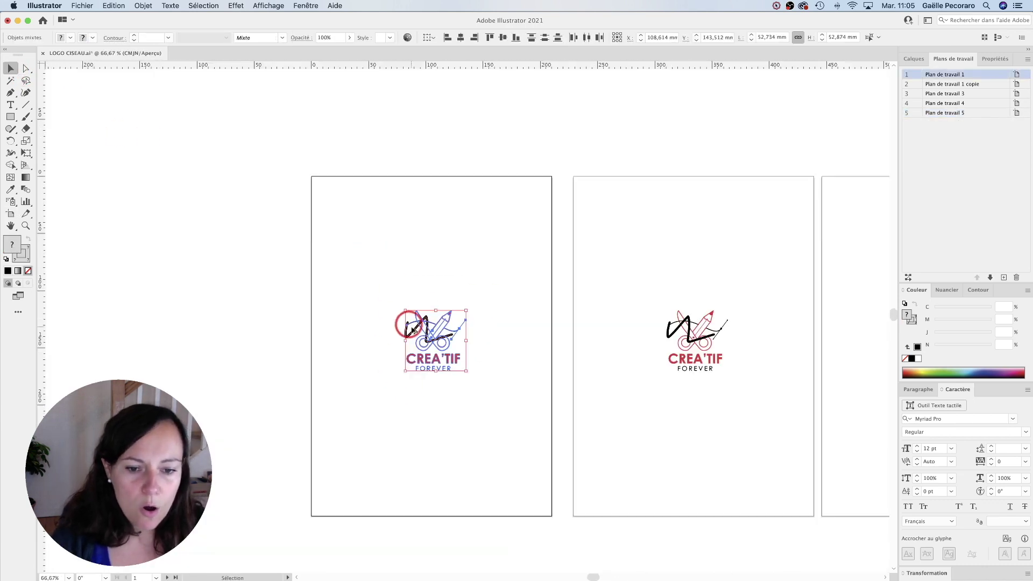
{"action": "left_click_drag", "start_coordinate": [350, 274], "coordinate": [125, 250]}
{"action": "left_click", "coordinate": [277, 318]}
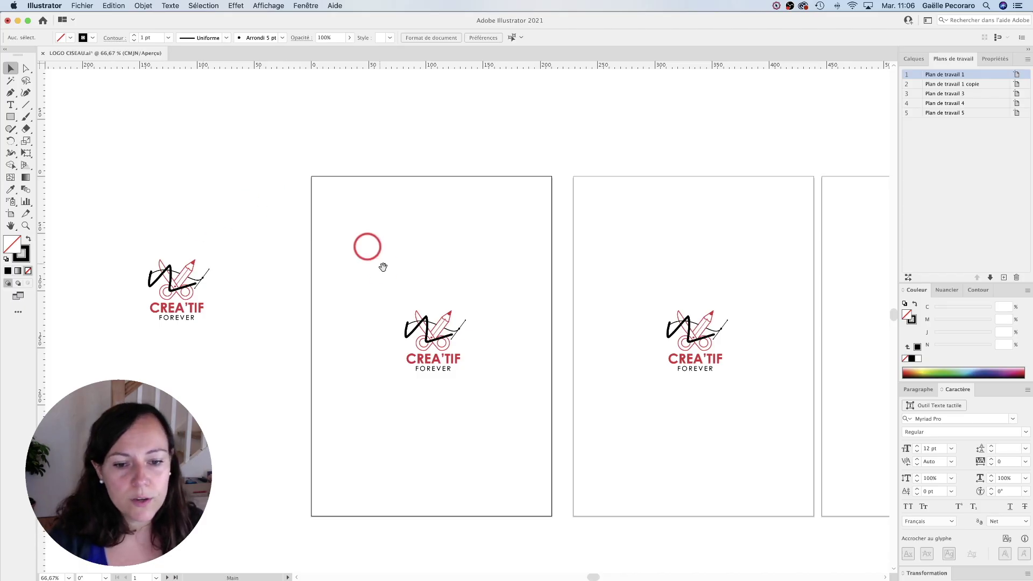
{"action": "left_click_drag", "start_coordinate": [421, 333], "coordinate": [581, 369]}
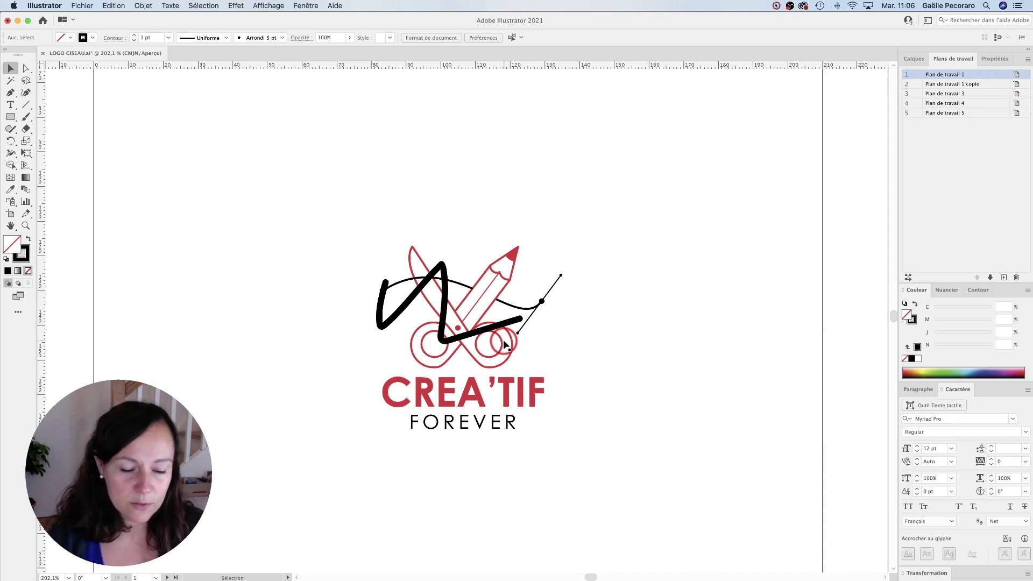
Save the LOGO CISEAU.ai document, return to Photoshop, and open a new Finder window.
{"action": "key", "text": "super+s"}
{"action": "left_click", "coordinate": [453, 207]}
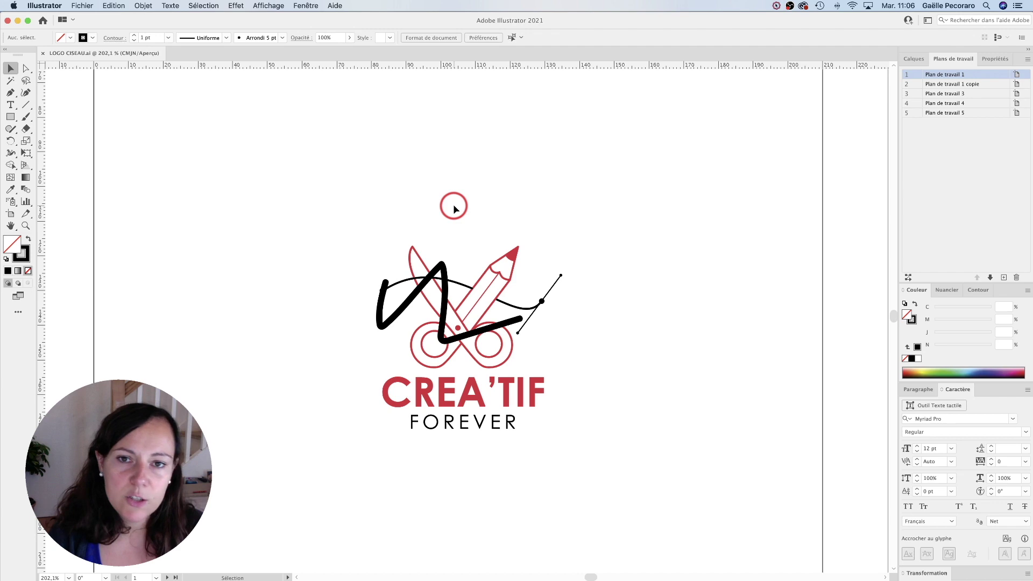
{"action": "key", "text": "super+Tab"}
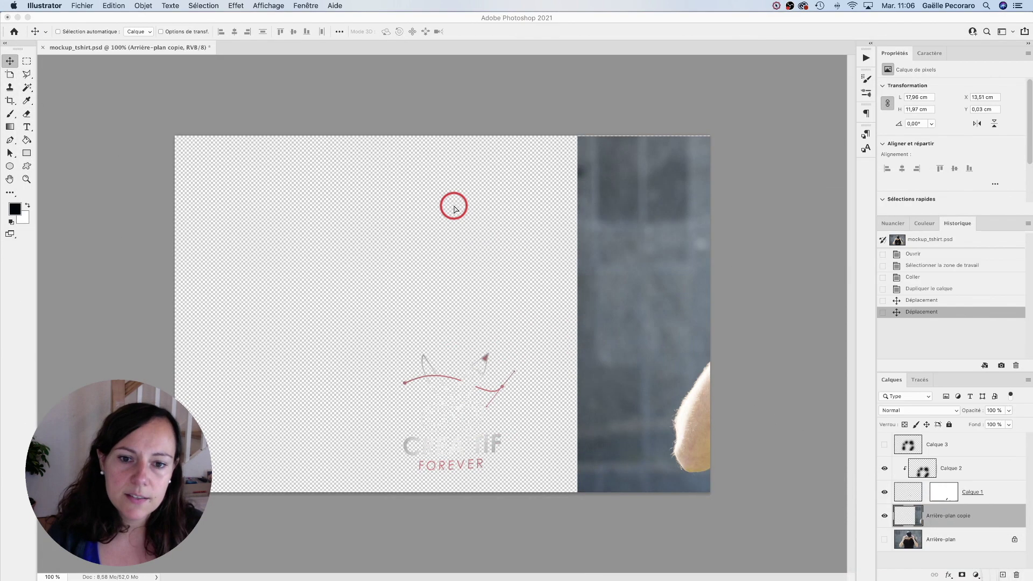
{"action": "key", "text": "super+alt+space"}
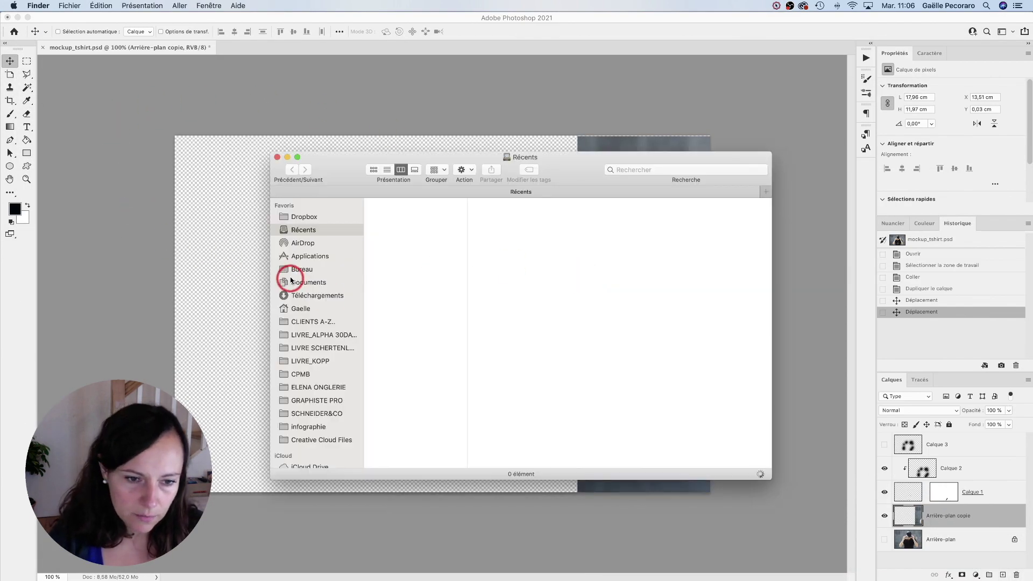
Browse to the tshirt folder on the Desktop (Bureau), then return to Photoshop.
{"action": "left_click", "coordinate": [299, 269]}
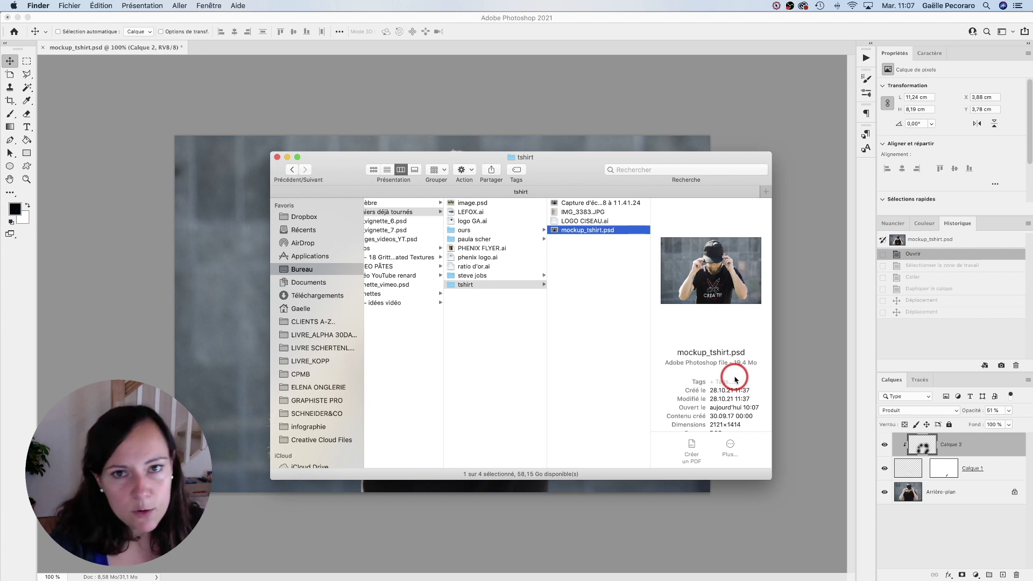
{"action": "key", "text": "super+Tab"}
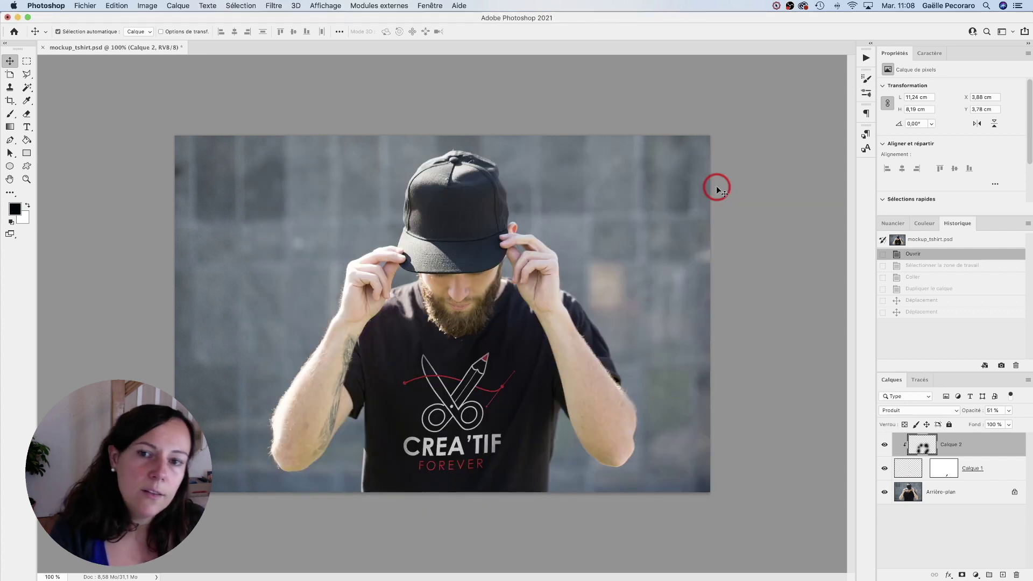